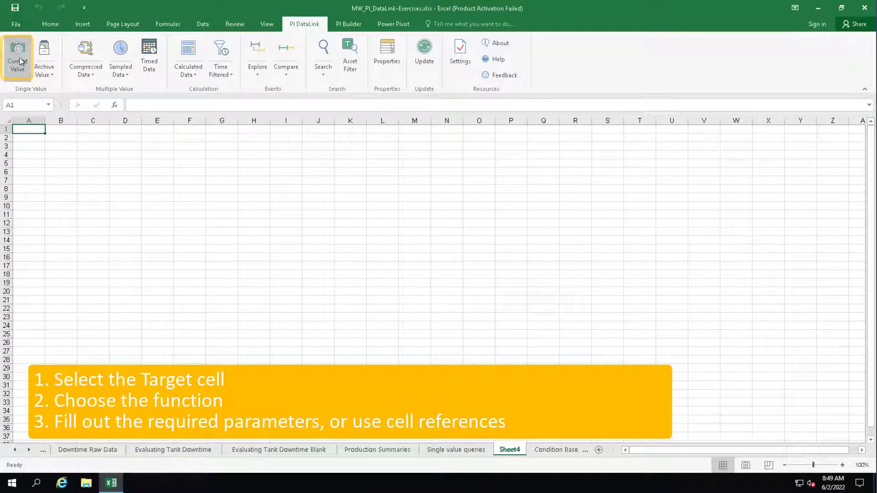
left_click(19, 60)
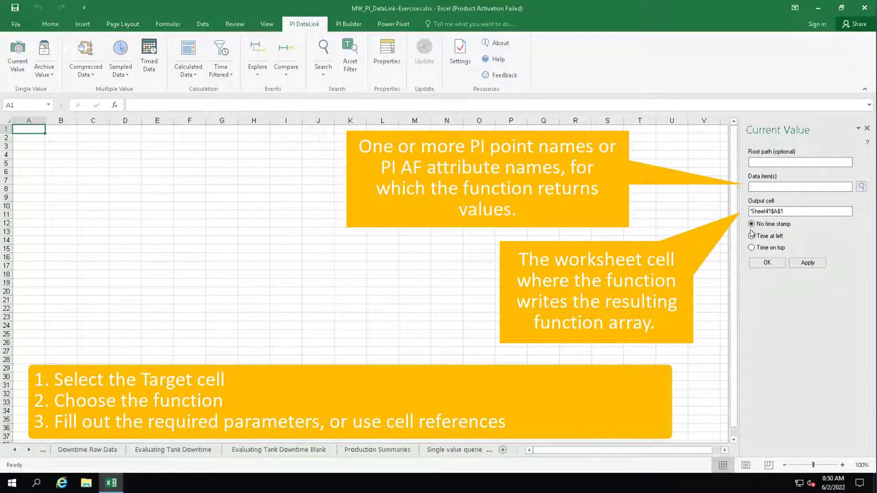
Open the PI data item search and browse into the PISRV01 server.
left_click(862, 188)
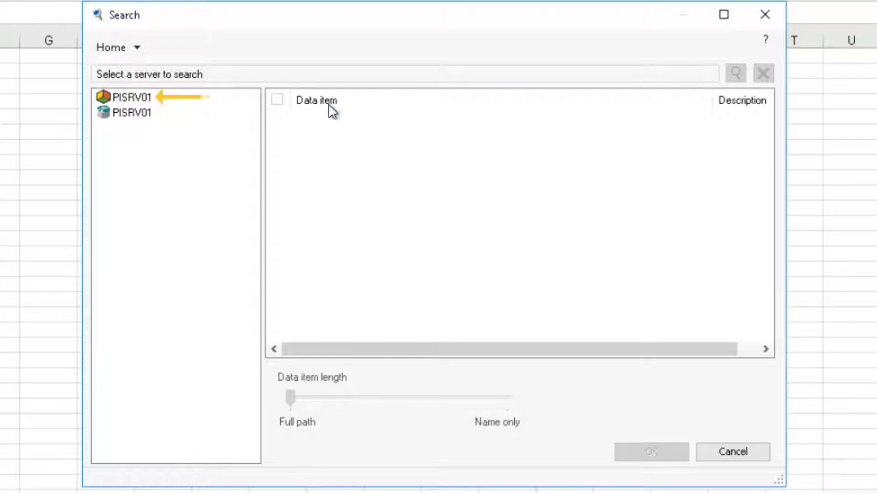
left_click(135, 113)
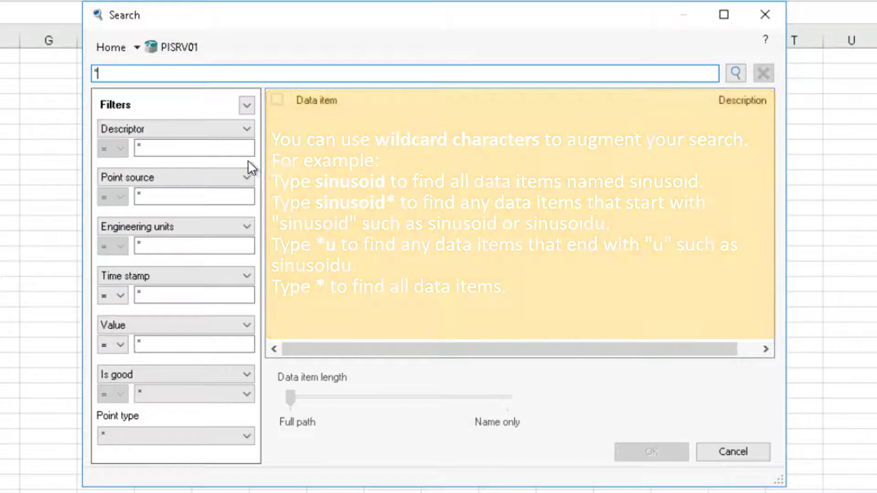
Choose External Temperature under PISRV01 > OSIsoft Plant > Production Line1 > Mixing Tank1.
left_click(108, 52)
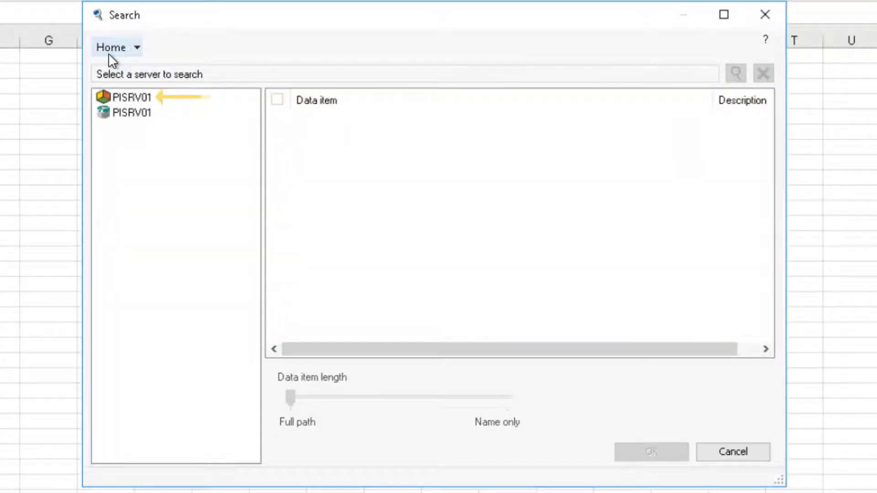
left_click(137, 98)
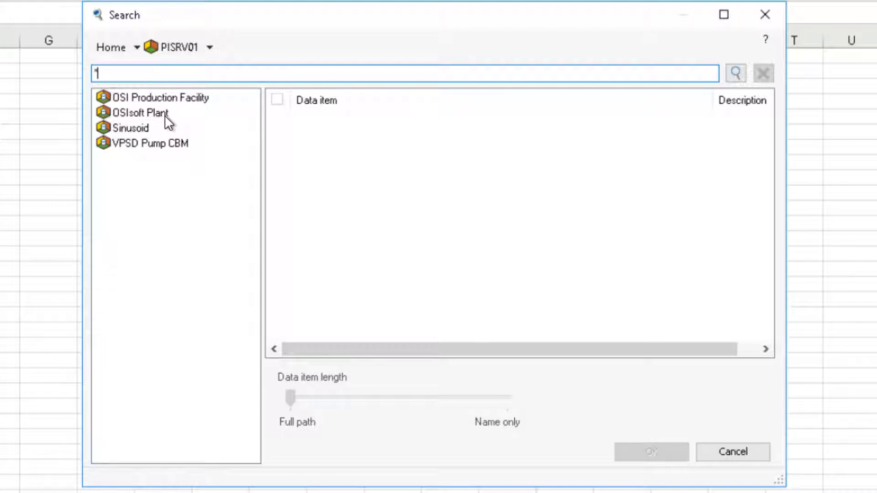
double_click(164, 114)
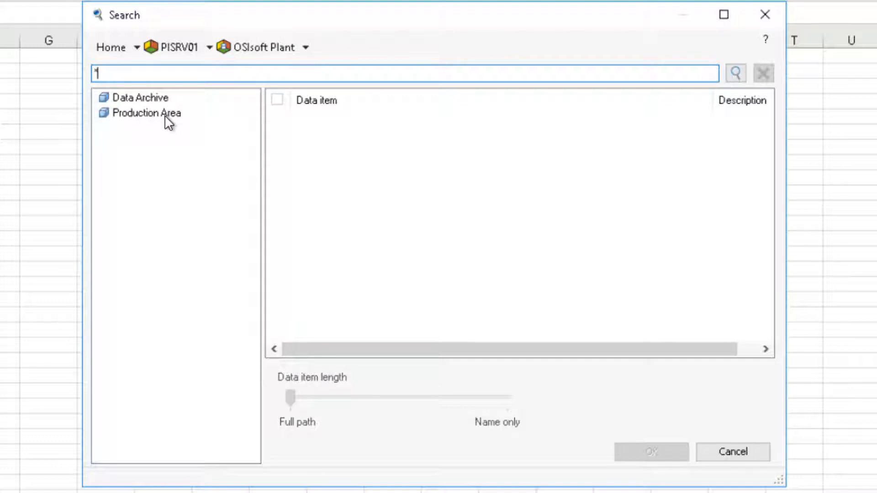
double_click(164, 115)
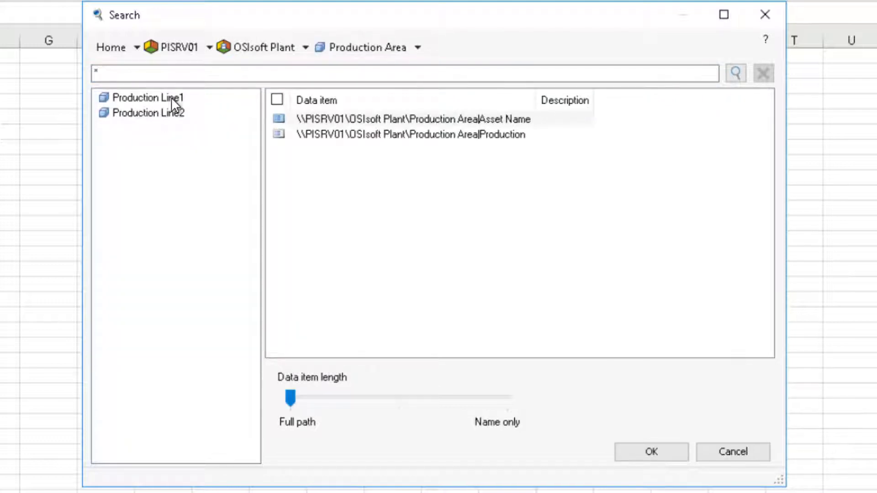
double_click(172, 97)
double_click(164, 97)
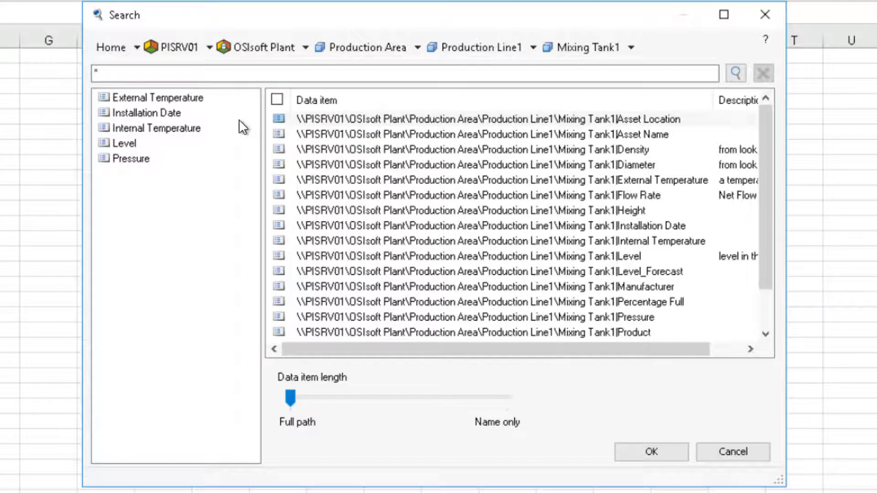
left_click(375, 179)
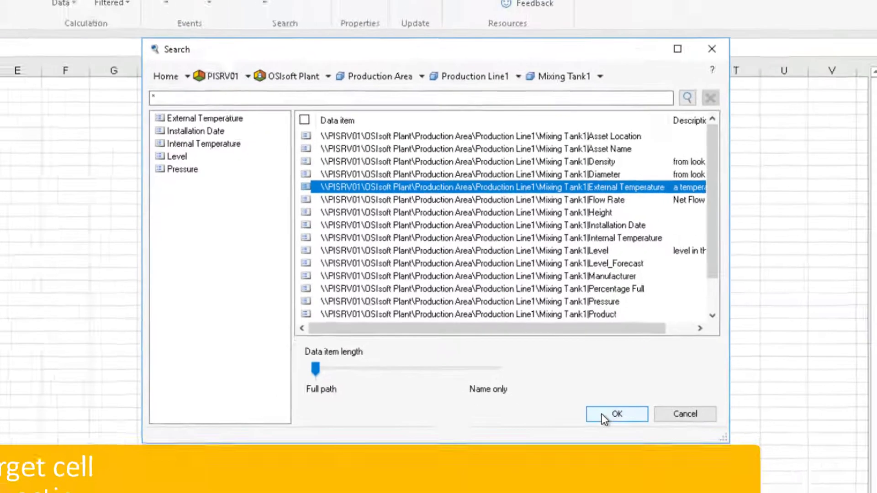
left_click(651, 452)
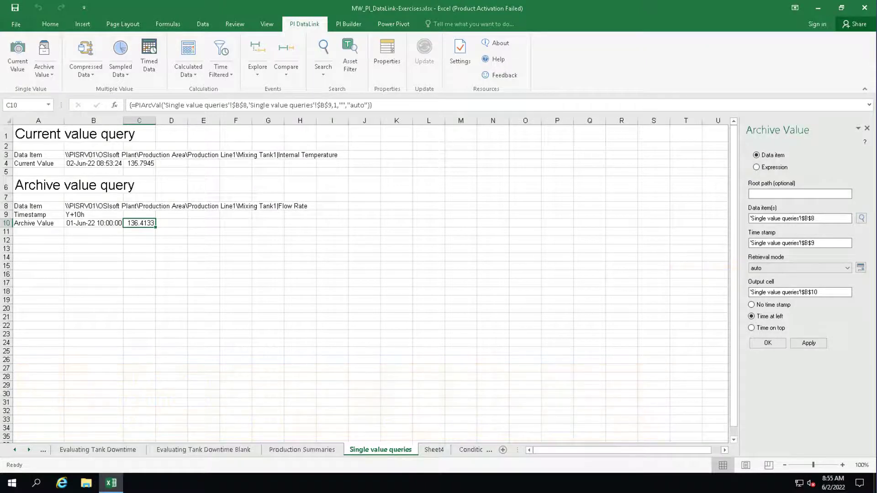
Add a new worksheet and enter the heading 'Current values' in A1.
left_click(504, 450)
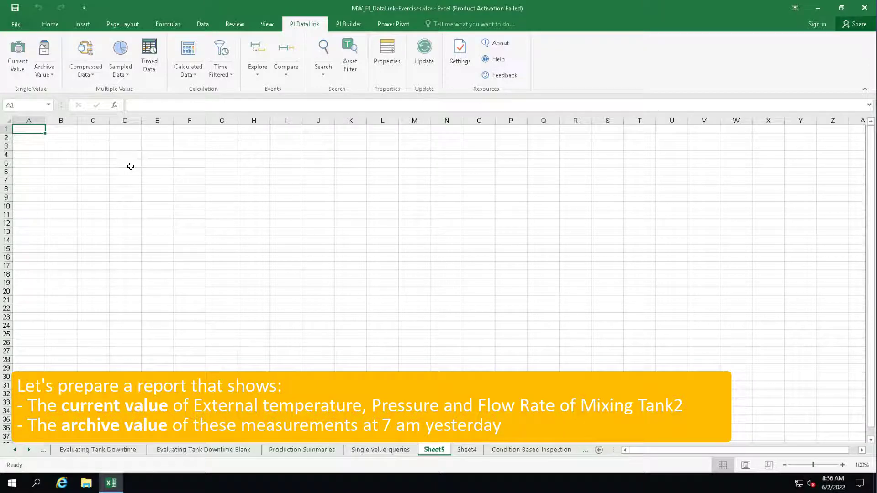
type("Curr")
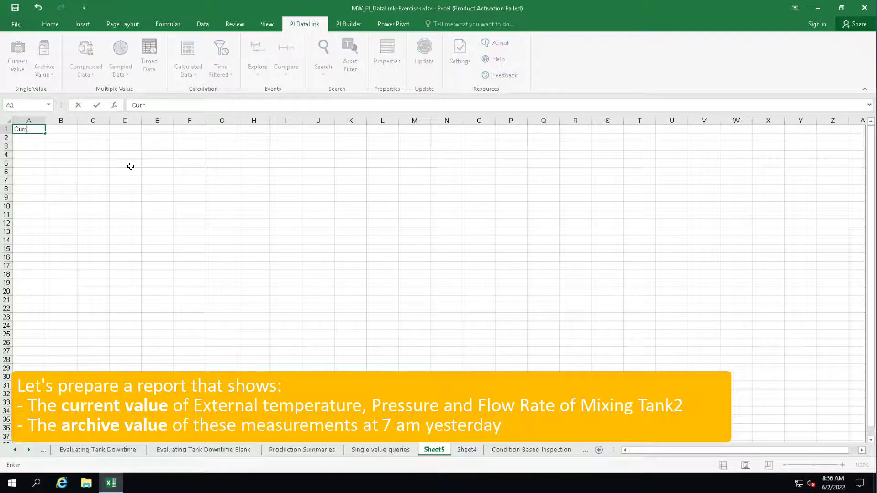
type("ent values")
key("Return")
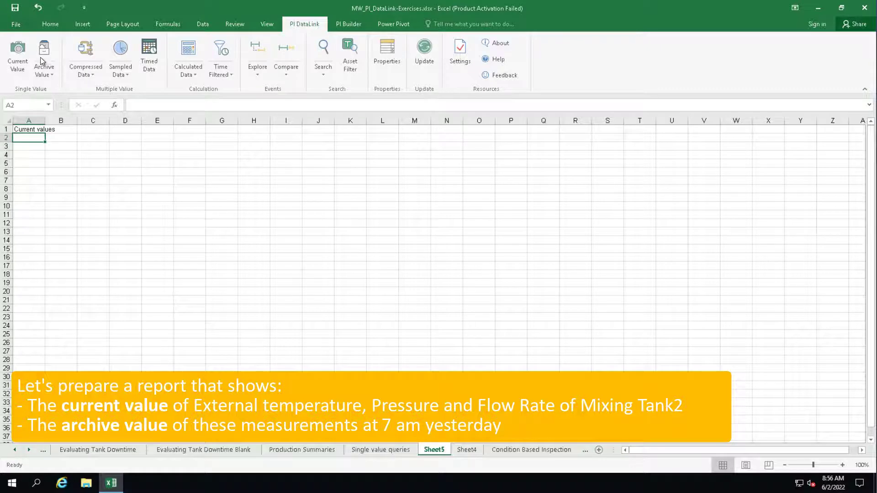
Insert Mixing Tank2's current External Temperature (272.0069) in row 2, timestamp at left.
left_click(18, 55)
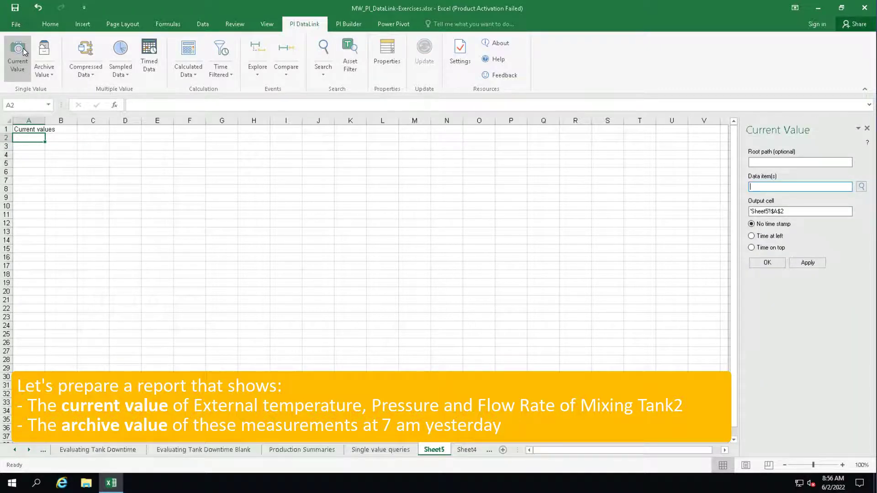
left_click(861, 187)
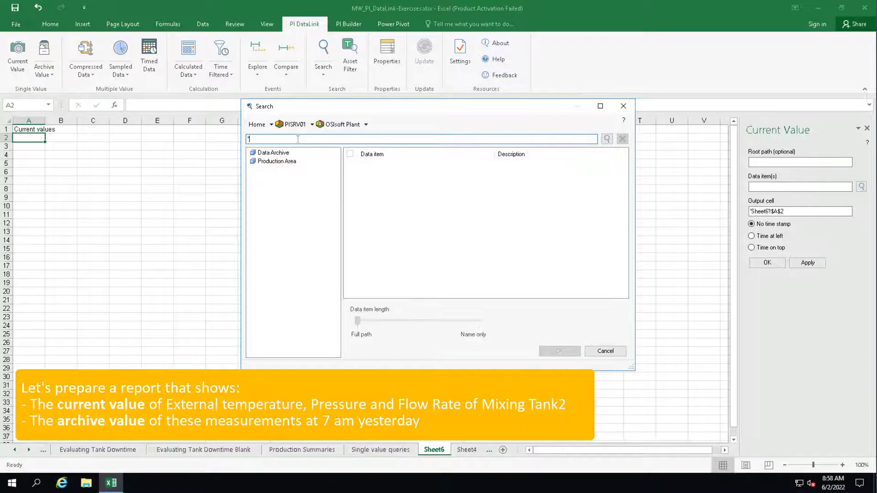
type("ext*temp*")
key("Return")
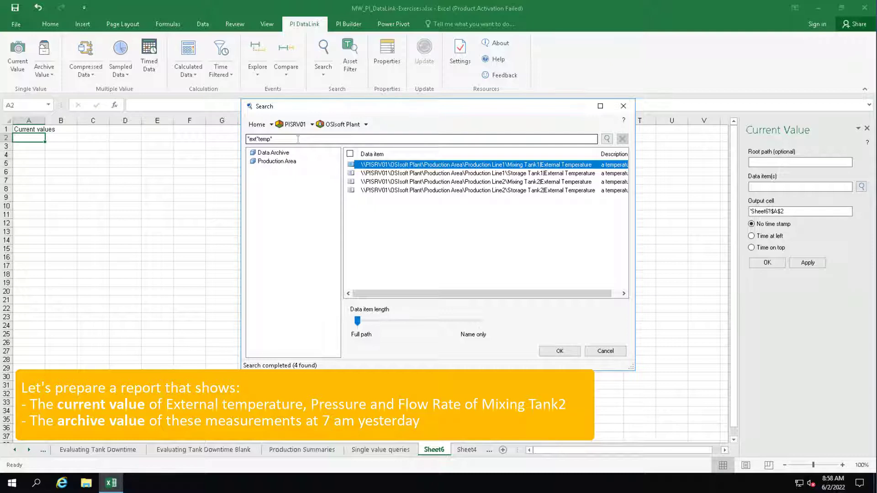
left_click(551, 182)
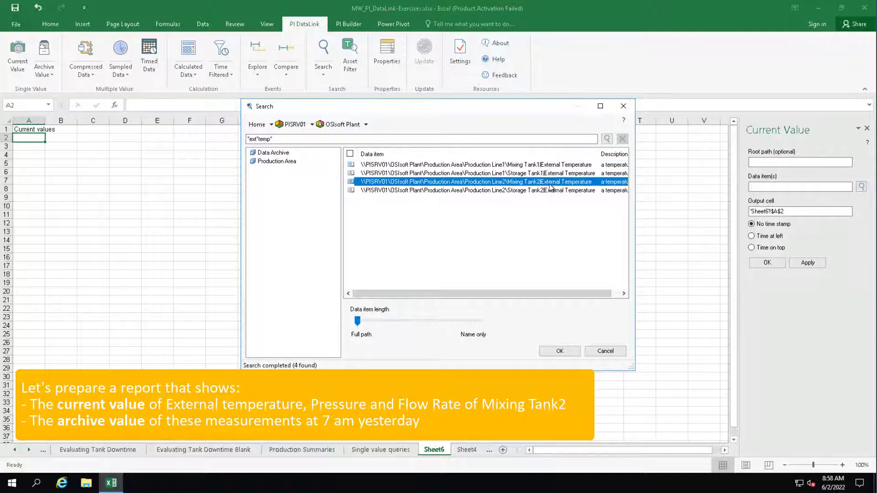
left_click(571, 353)
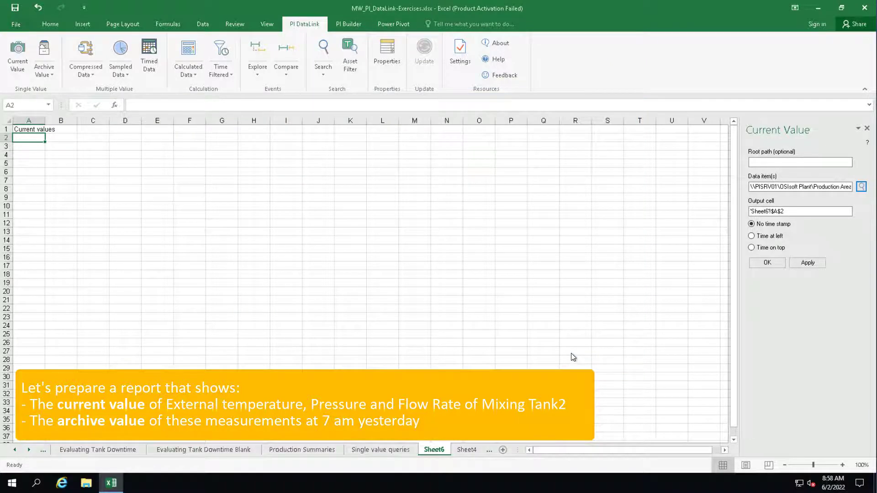
left_click(759, 237)
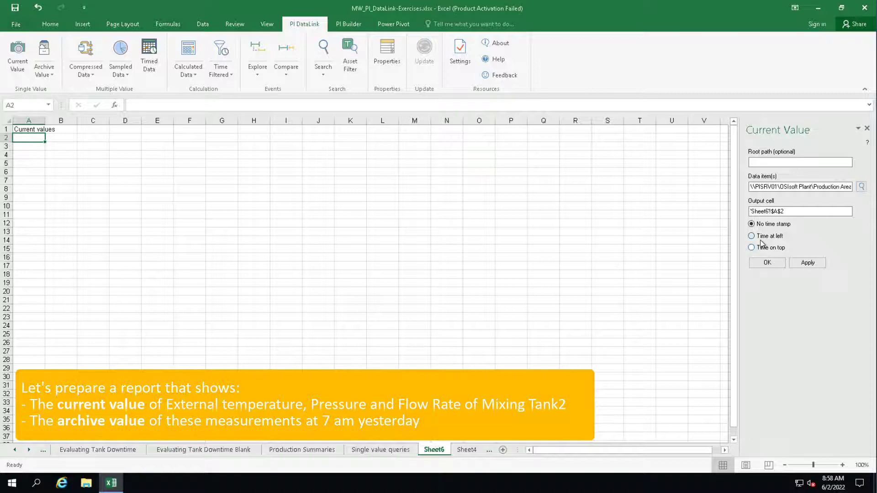
left_click(766, 264)
left_click(56, 147)
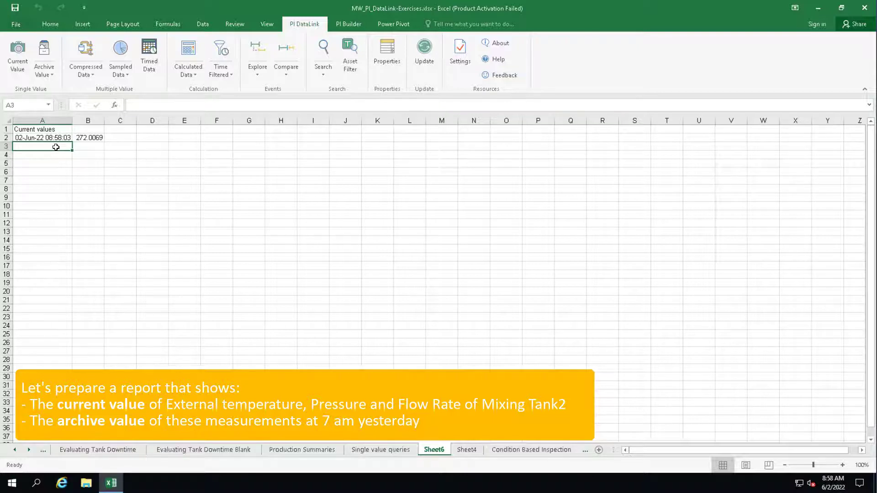
Insert Mixing Tank2's current Pressure in row 3 with its timestamp at left.
left_click(23, 66)
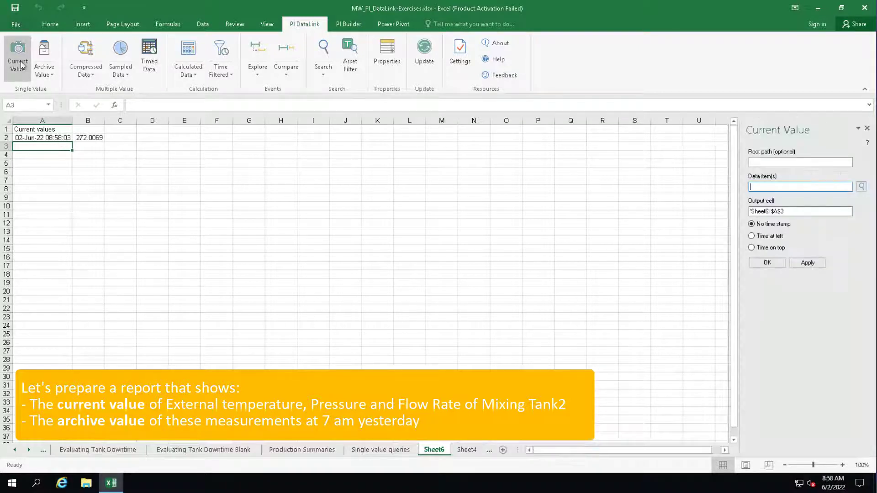
left_click(862, 186)
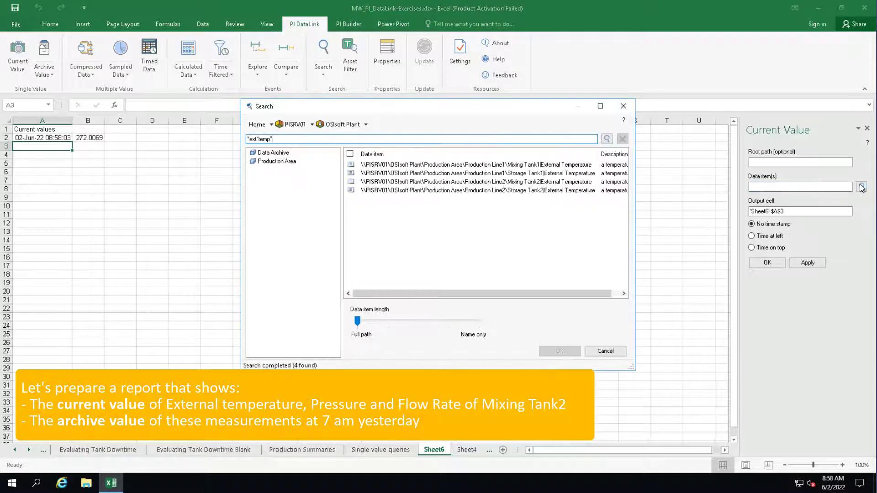
double_click(277, 162)
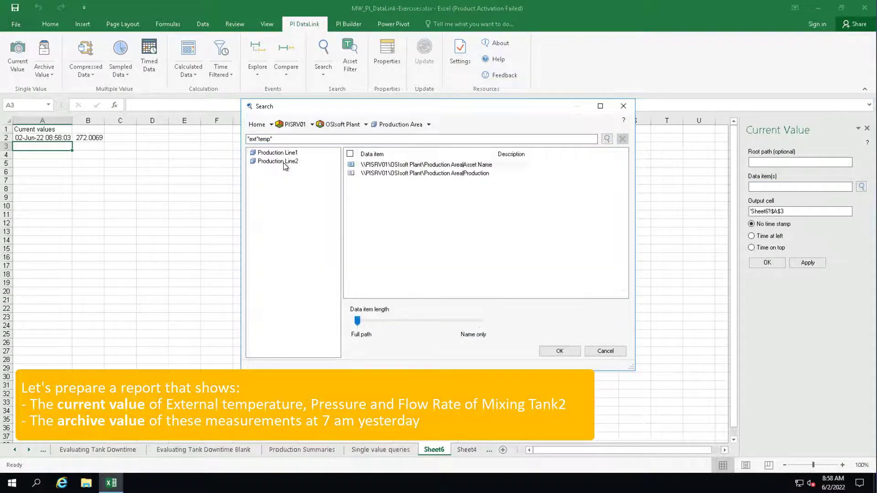
double_click(285, 163)
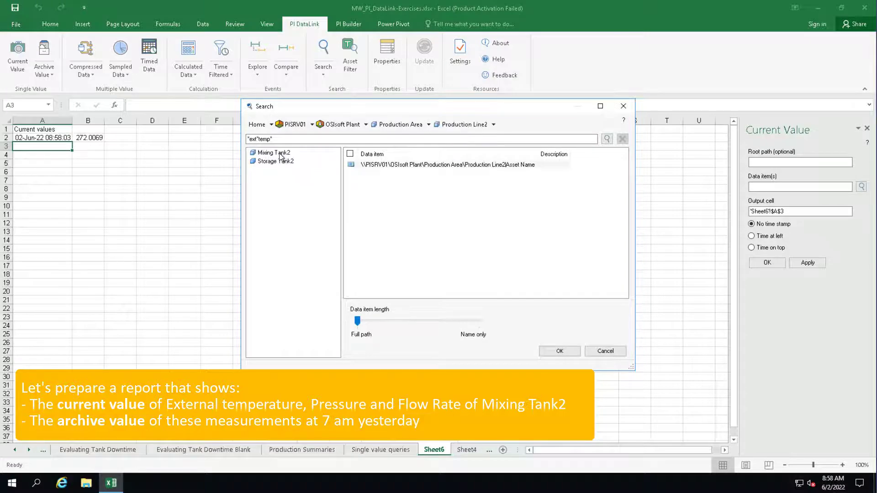
double_click(278, 153)
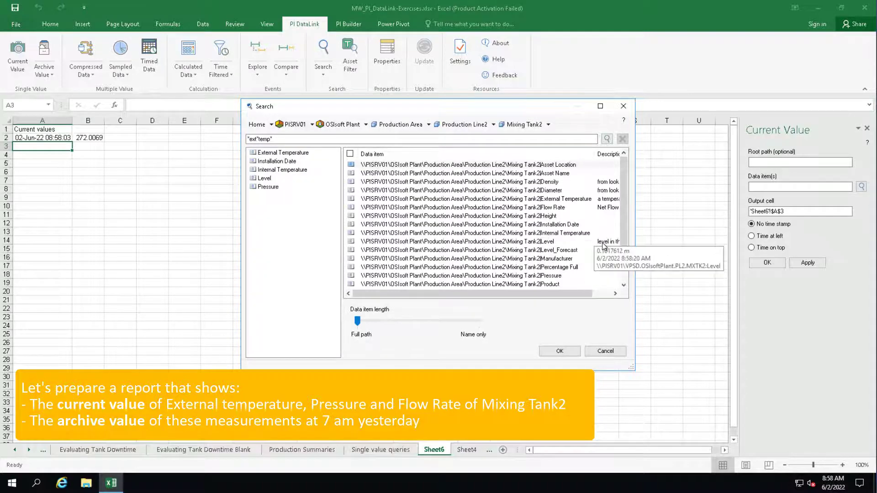
left_click(561, 276)
left_click(557, 350)
left_click(772, 236)
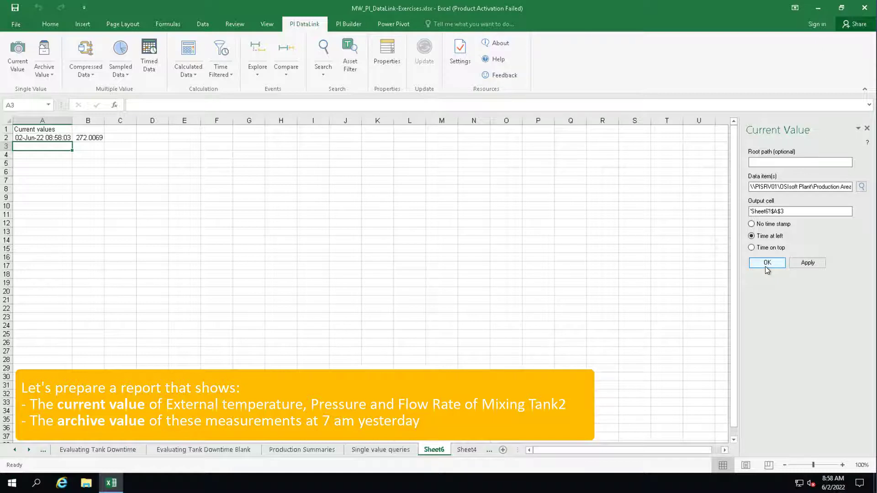
left_click(767, 264)
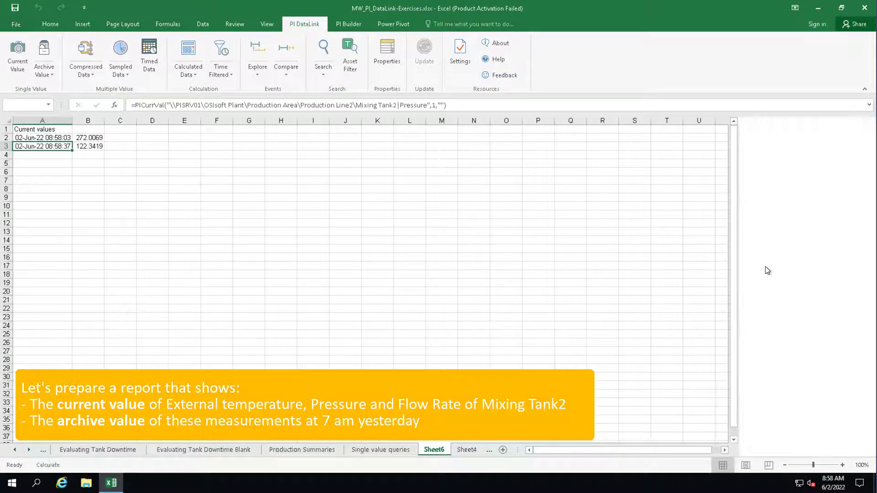
Insert Mixing Tank2's current Flow Rate (174.5243) in A4, timestamp at left.
left_click(37, 154)
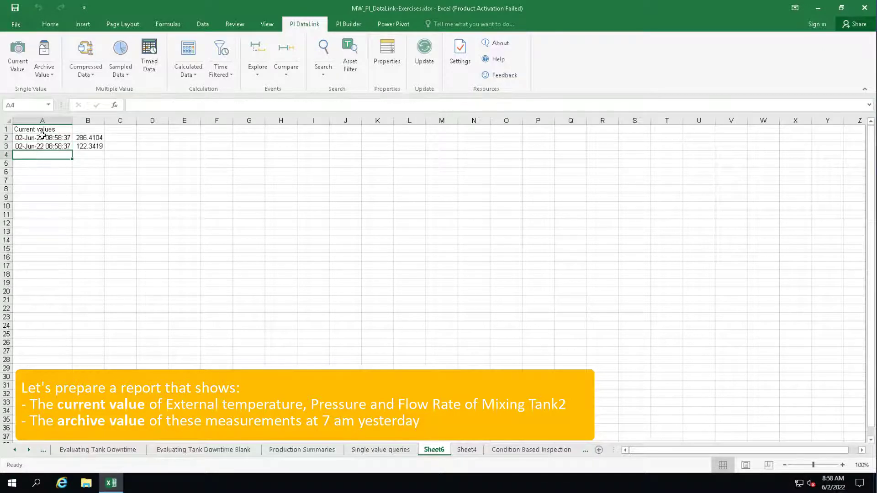
left_click(17, 55)
left_click(862, 186)
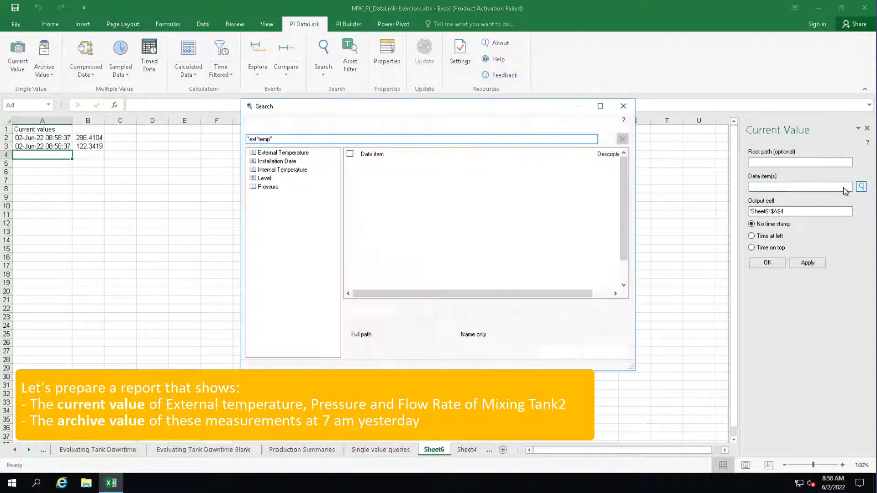
left_click(549, 208)
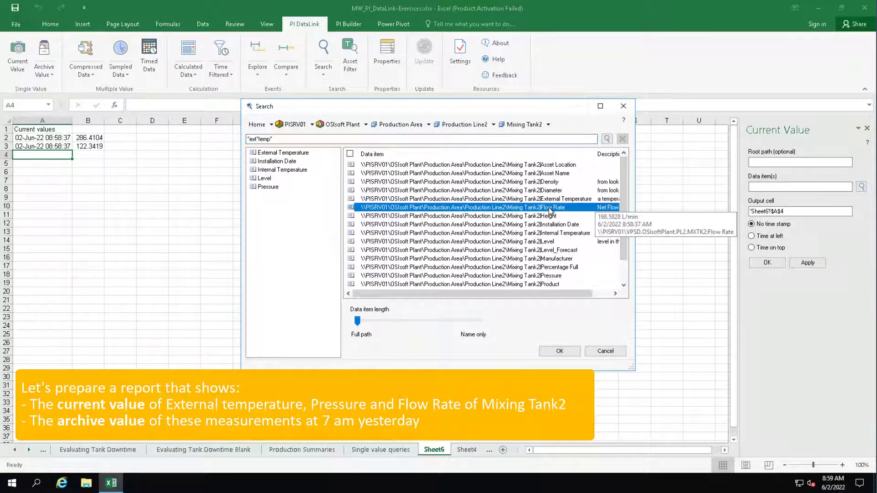
left_click(561, 351)
left_click(767, 236)
left_click(768, 263)
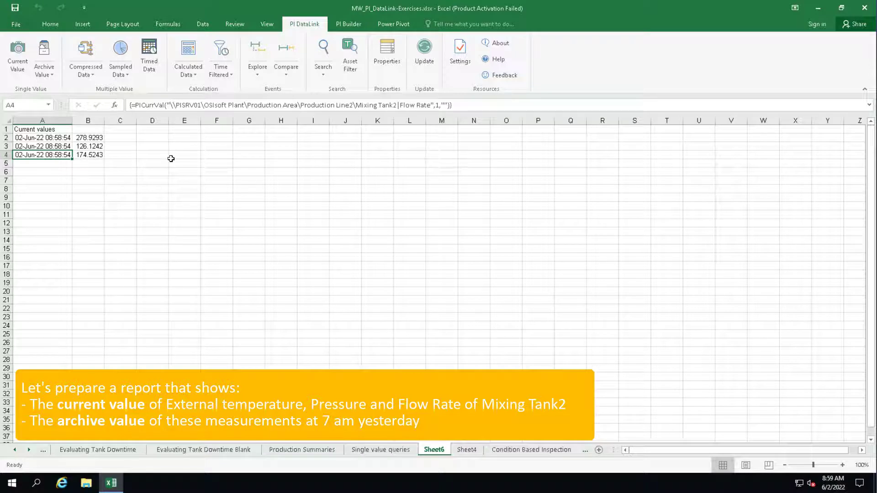
Enter the heading 'Archive values' in cell C1.
left_click(119, 130)
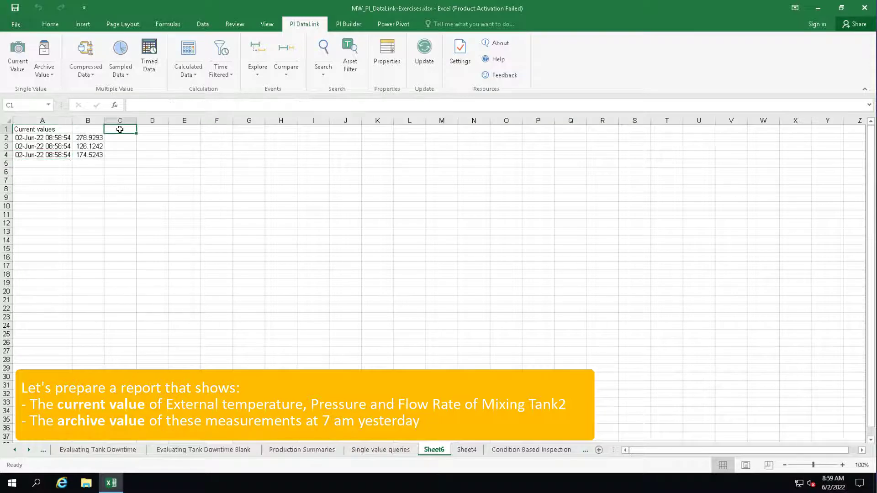
type("Archive values")
key("Return")
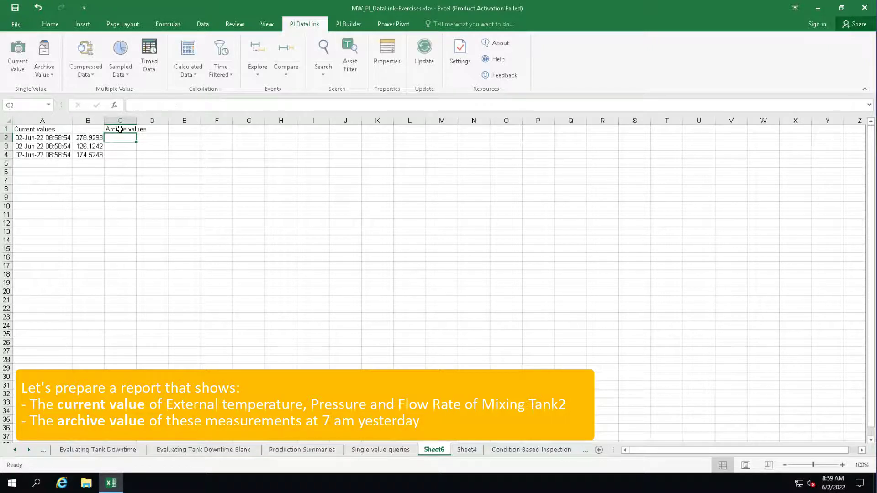
Insert External Temperature's Y+7h archive value (298.7522) in C2, timestamp at left.
left_click(45, 54)
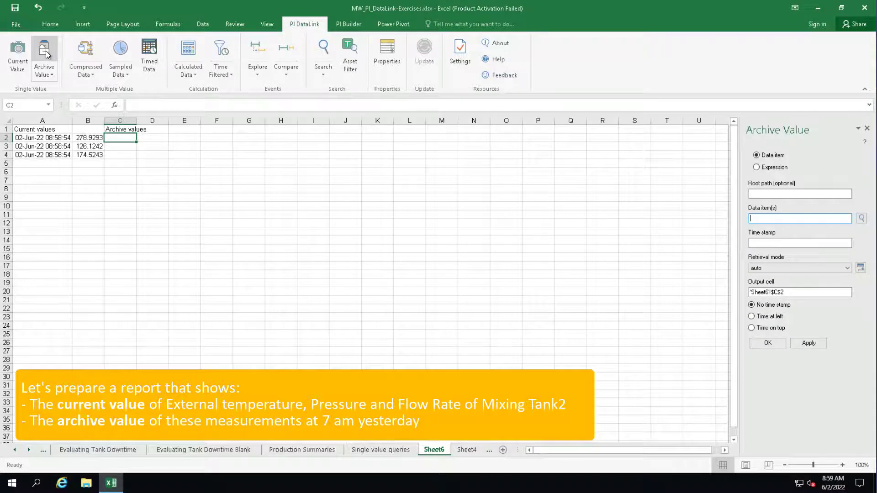
left_click(862, 219)
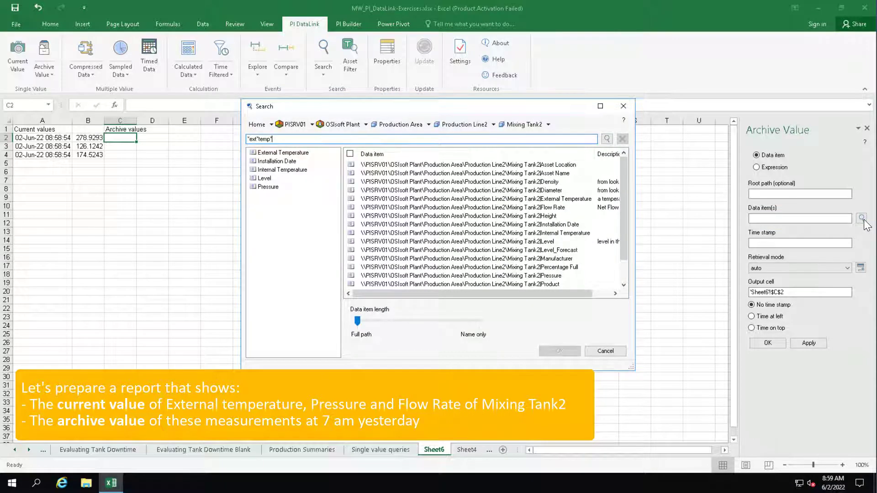
left_click(586, 200)
left_click(567, 354)
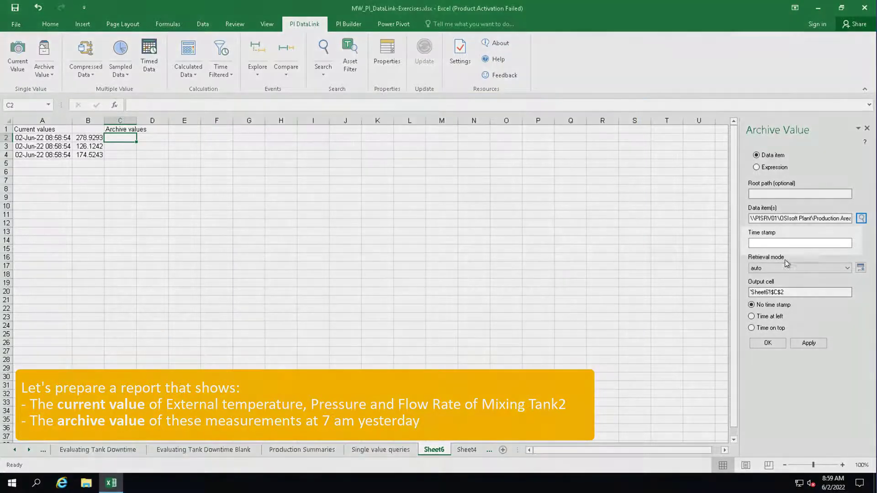
left_click(803, 242)
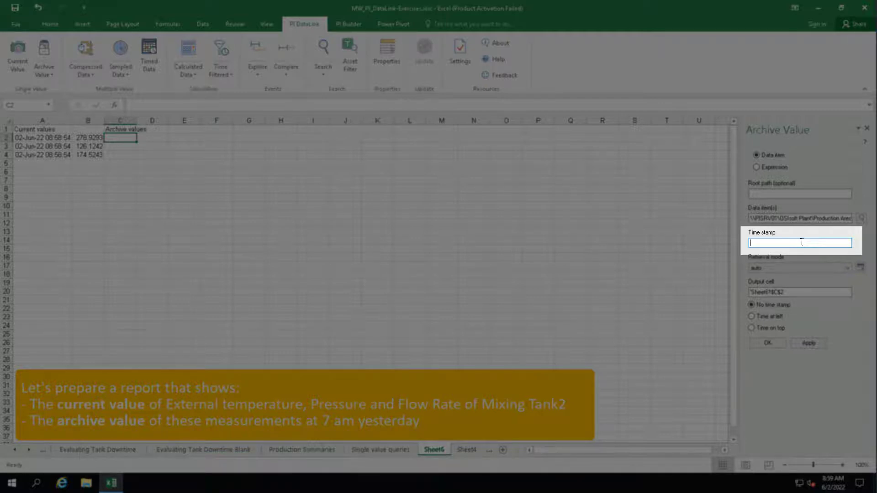
type("Y")
type("+7h")
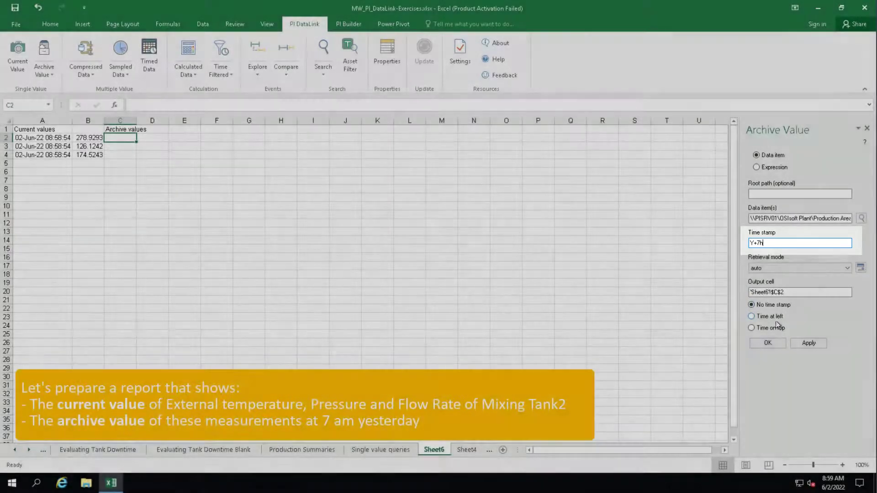
left_click(770, 317)
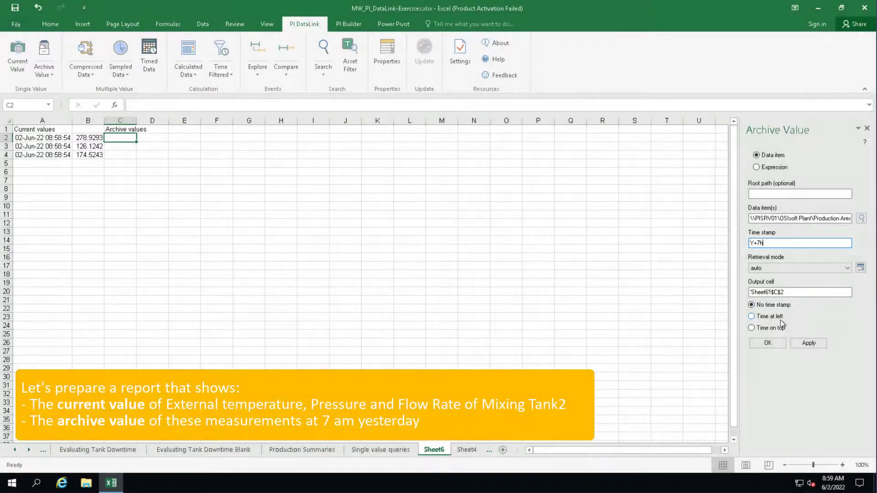
left_click(774, 344)
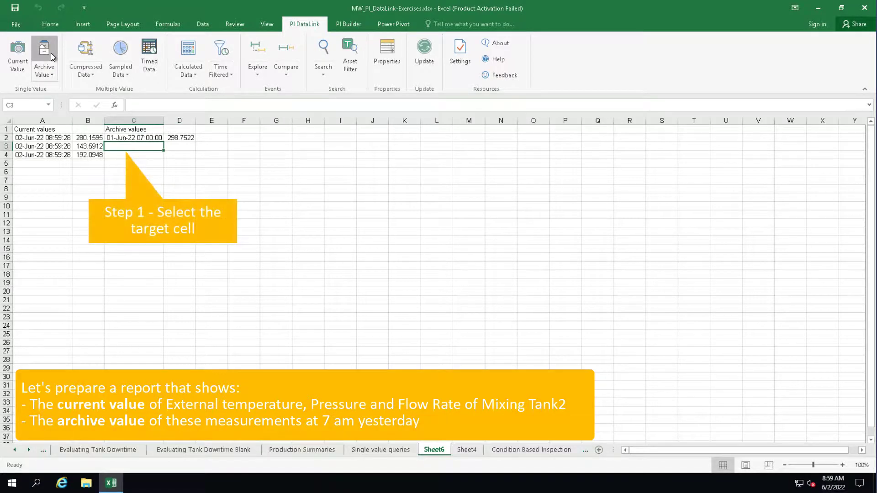
Insert Pressure's Y+7h archive value (25.69911) in C3 with the timestamp at left.
left_click(50, 53)
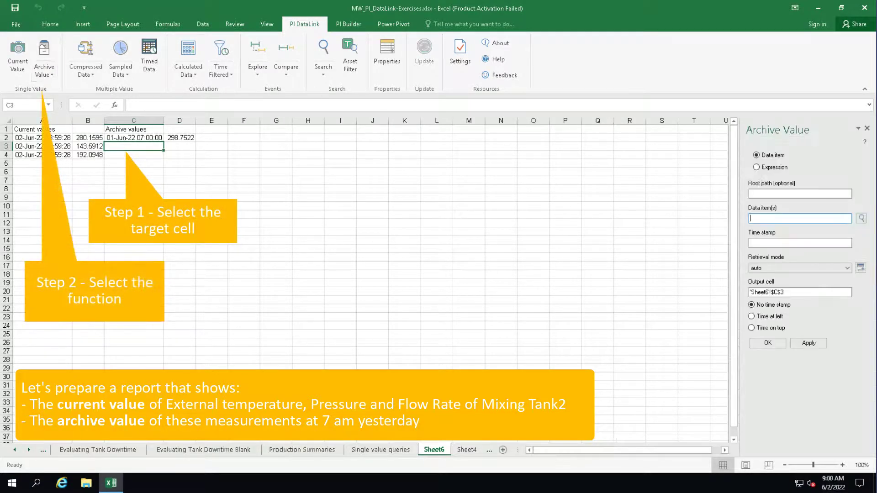
left_click(861, 218)
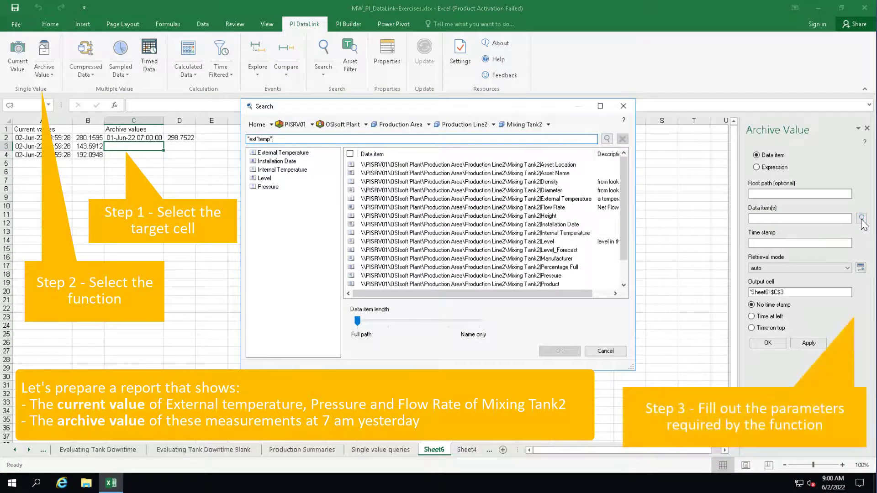
left_click(559, 276)
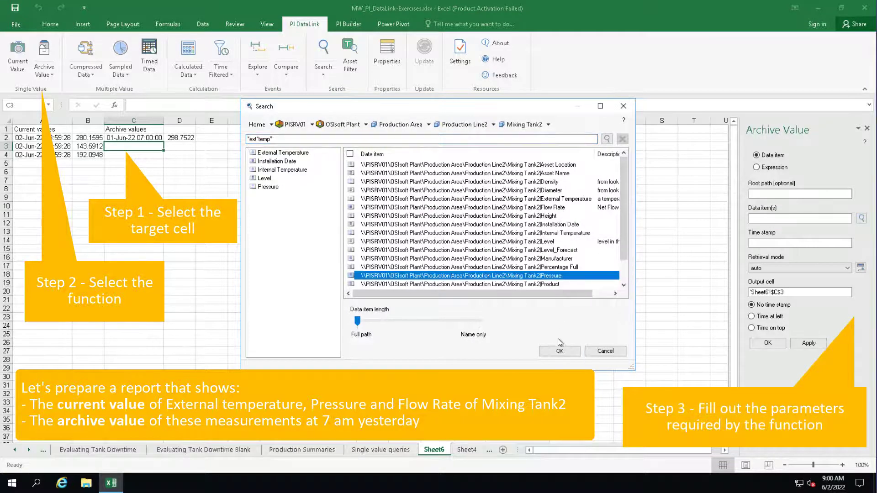
left_click(559, 350)
left_click(805, 242)
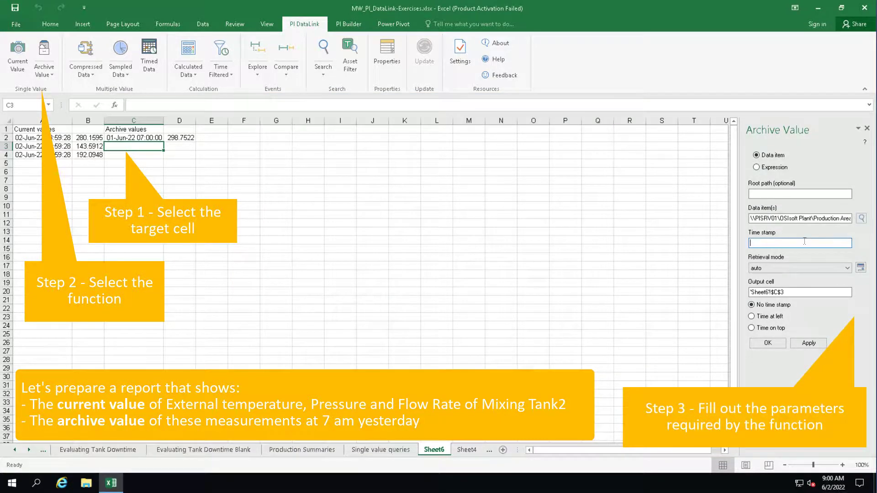
type("Y+7h")
left_click(752, 316)
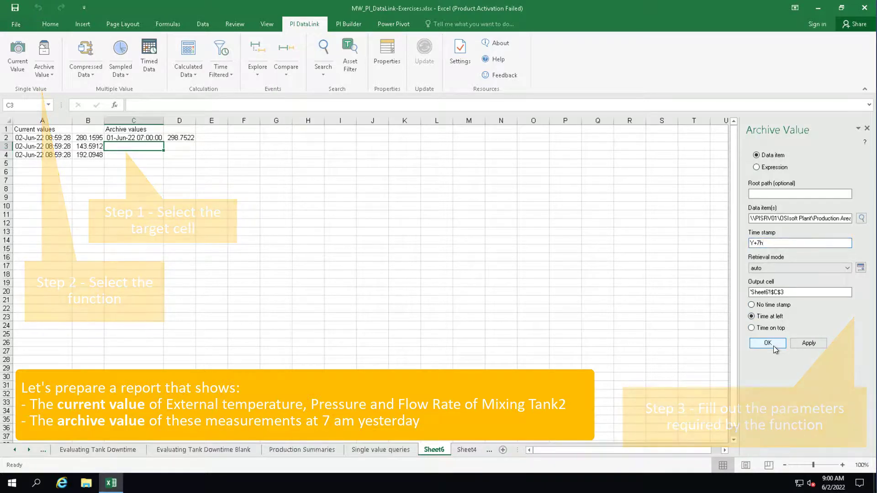
left_click(767, 343)
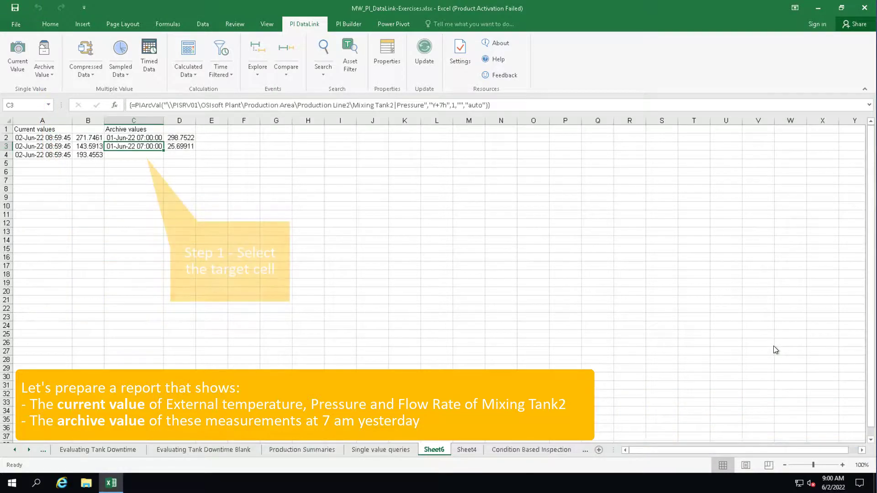
Insert Flow Rate's Y+7h archive value (48.28392) in C4, timestamp at left.
left_click(141, 156)
left_click(45, 54)
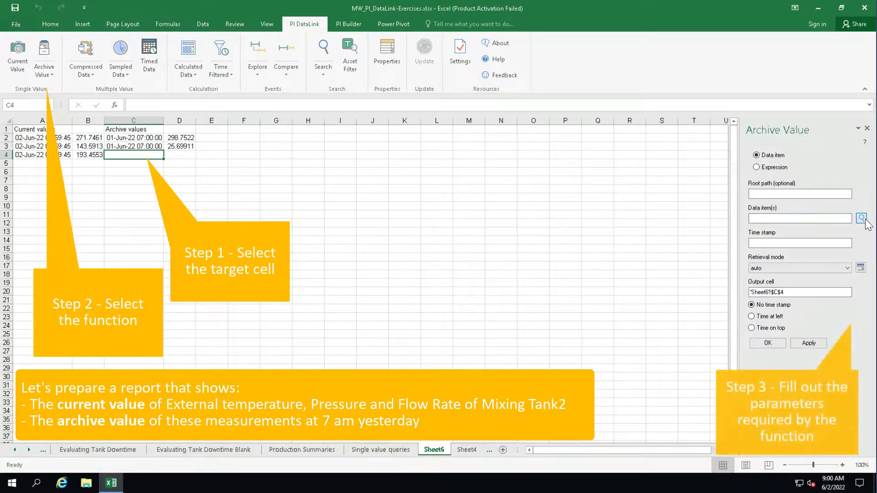
left_click(861, 218)
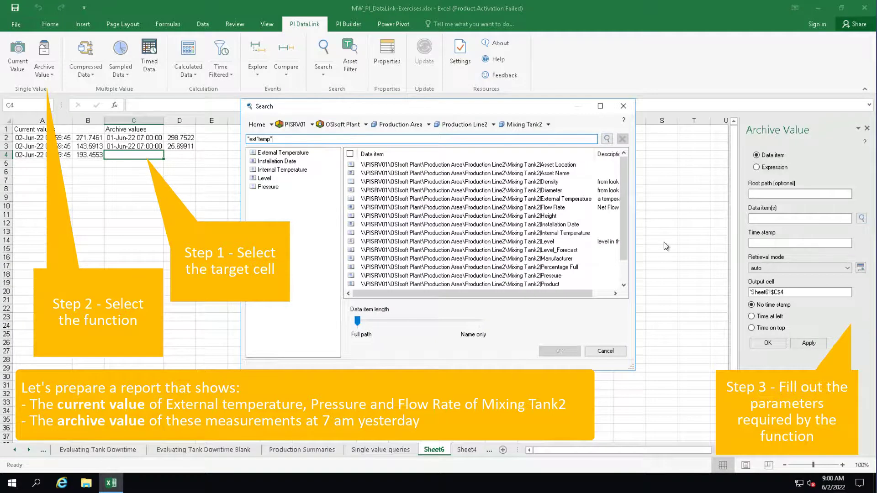
left_click(562, 207)
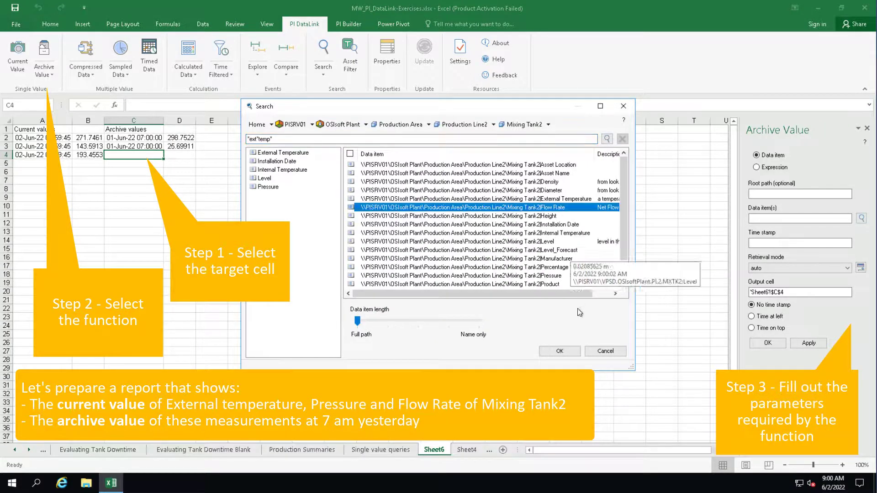
left_click(559, 351)
left_click(762, 243)
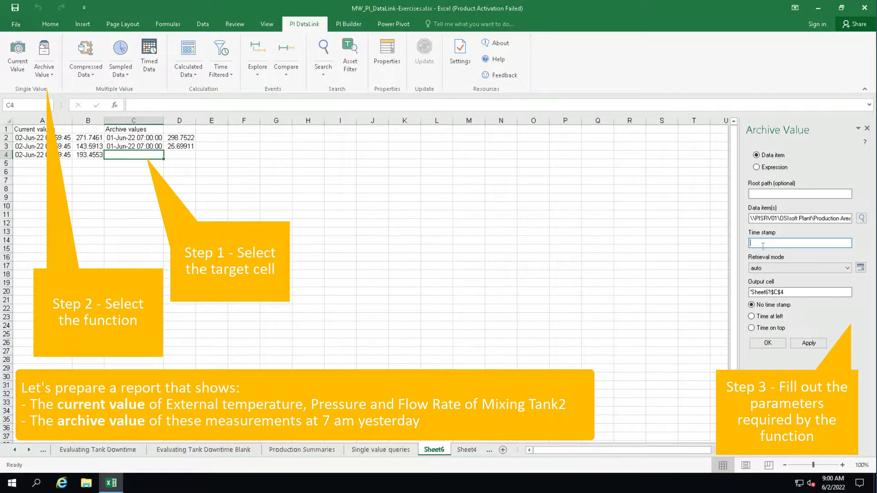
type("Y")
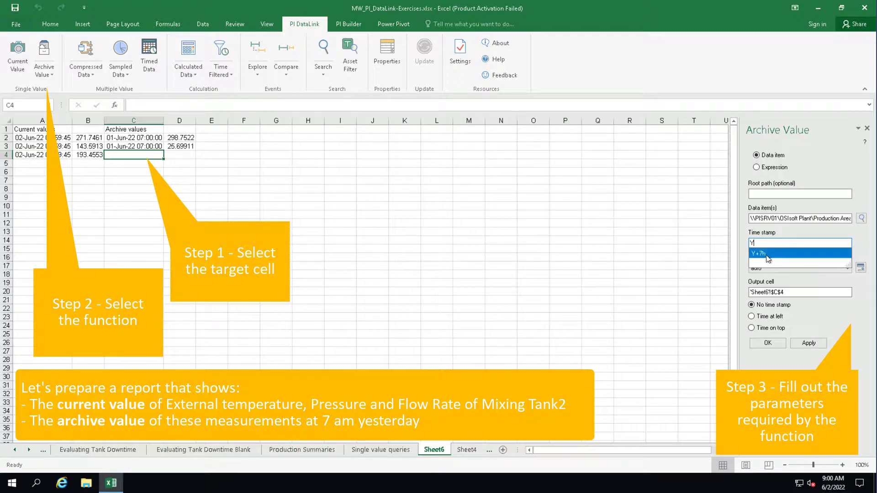
left_click(768, 260)
left_click(764, 317)
left_click(772, 347)
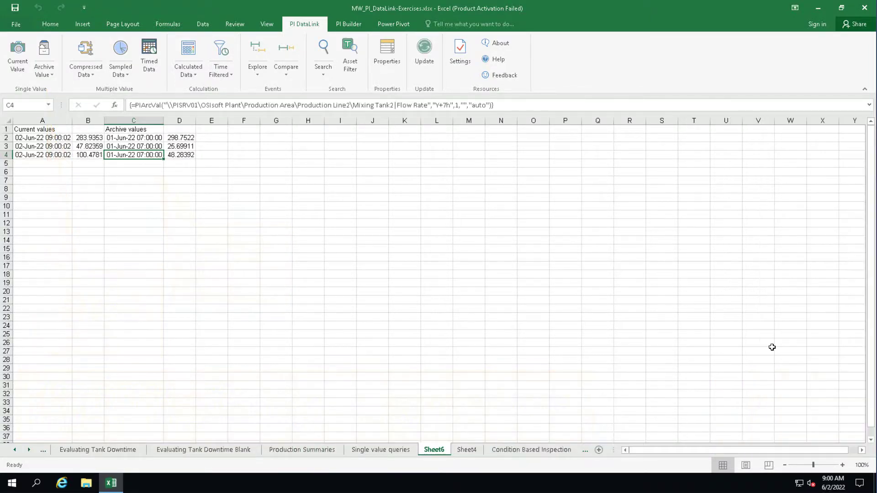
left_click(772, 347)
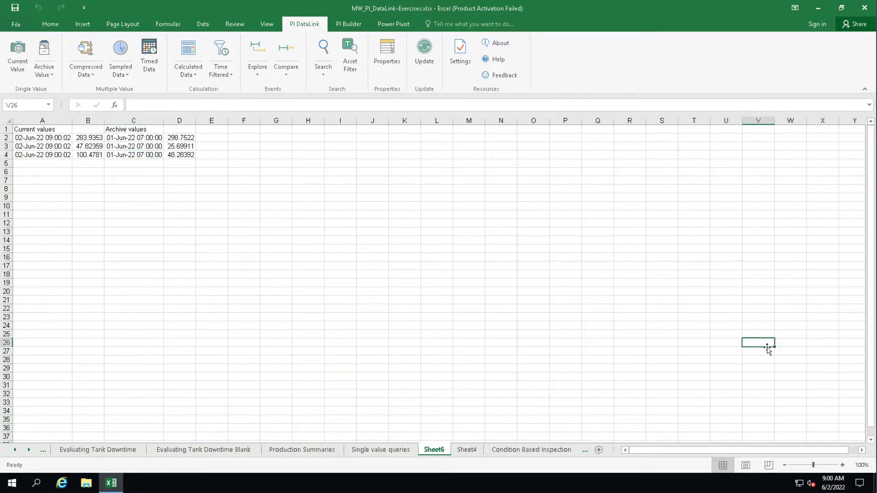